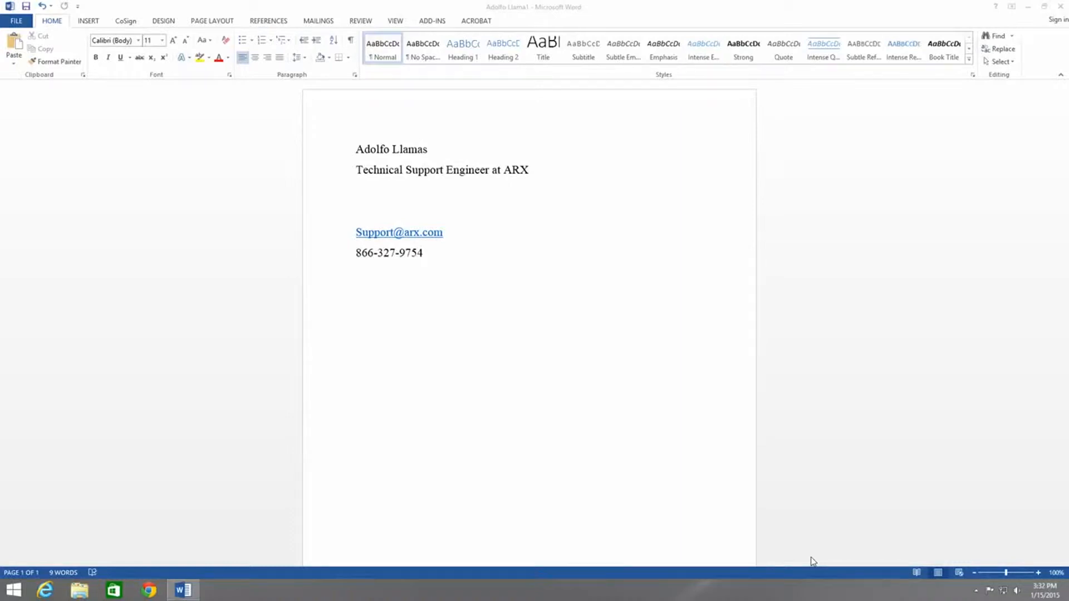
Step: Add a CoSign signature field on the empty line below the phone number
click(452, 336)
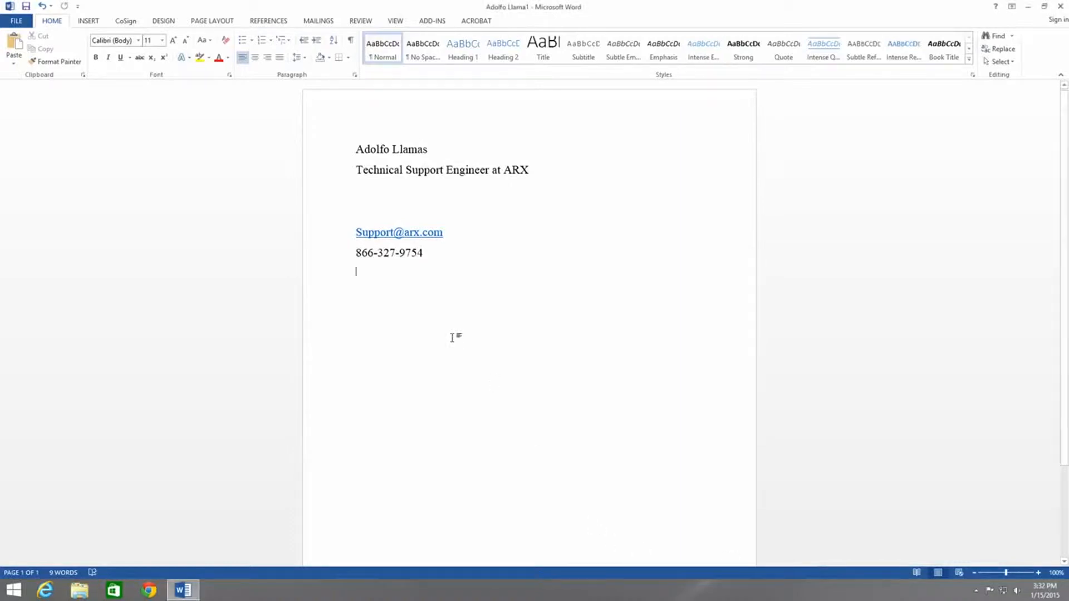
click(125, 23)
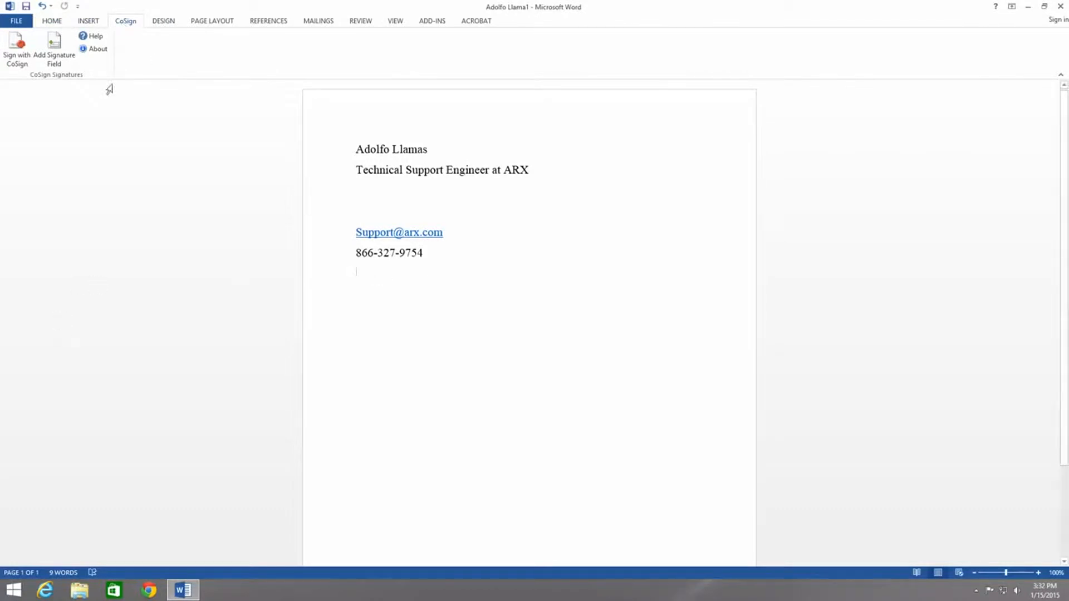
click(67, 58)
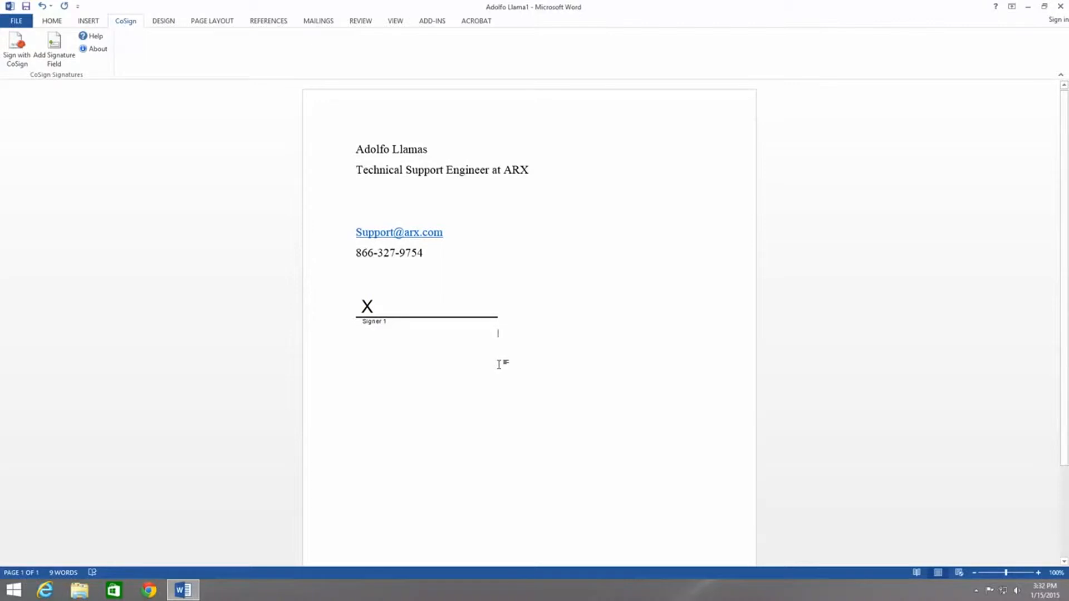
Step: Review the CoSign signature setup of the new field, including its advanced date, time and display options
click(443, 311)
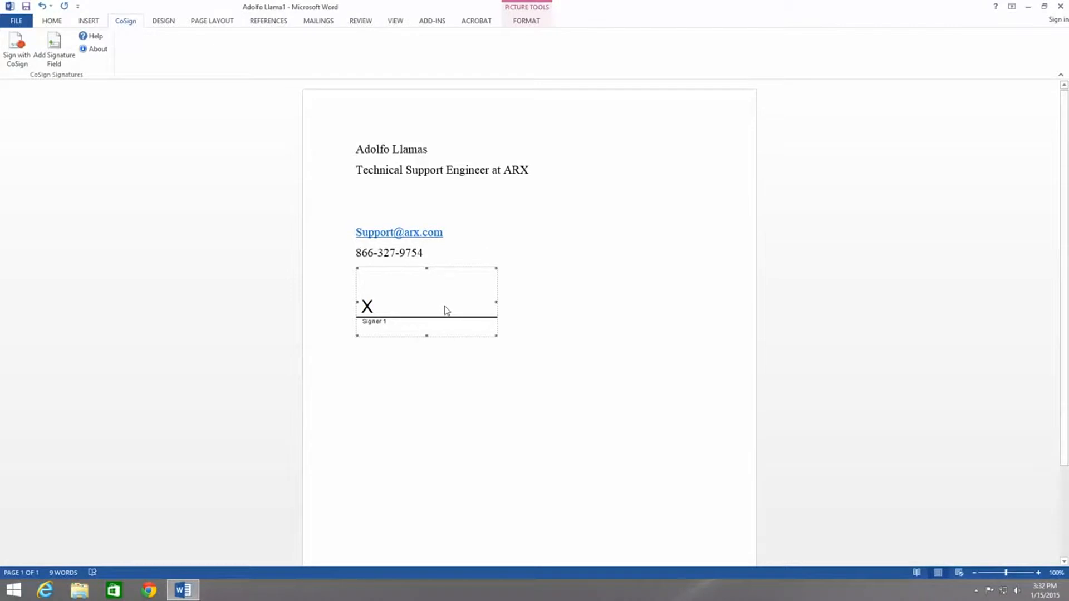
right_click(445, 310)
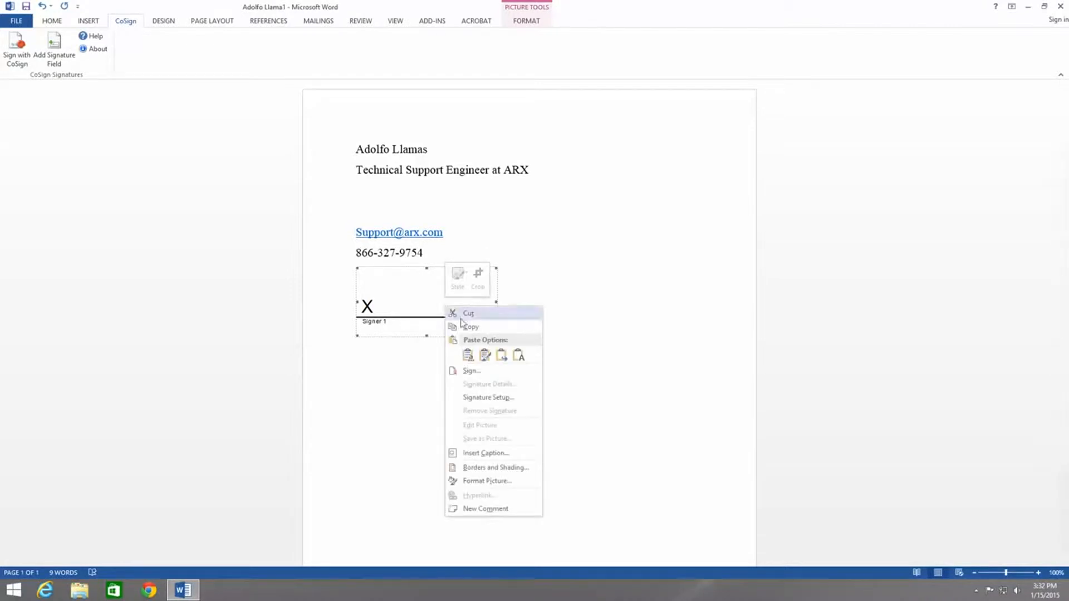
click(489, 397)
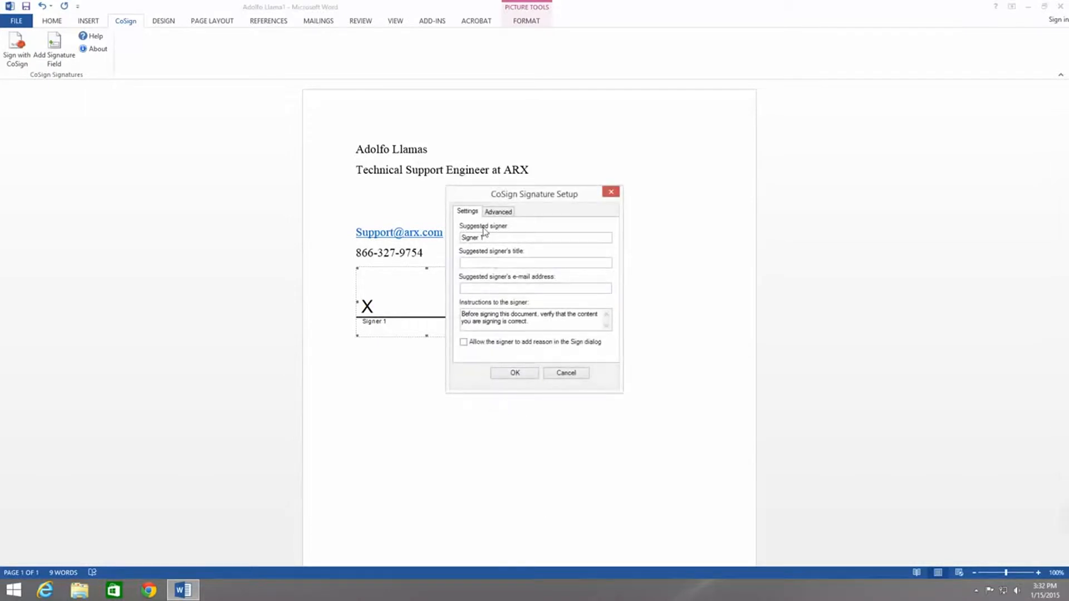
click(498, 212)
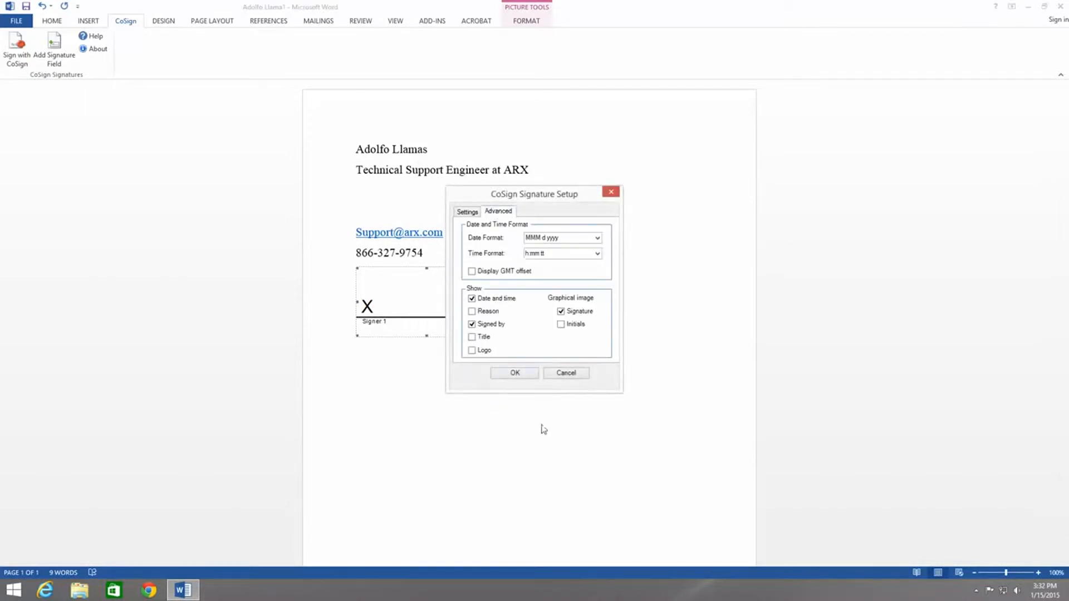
click(515, 373)
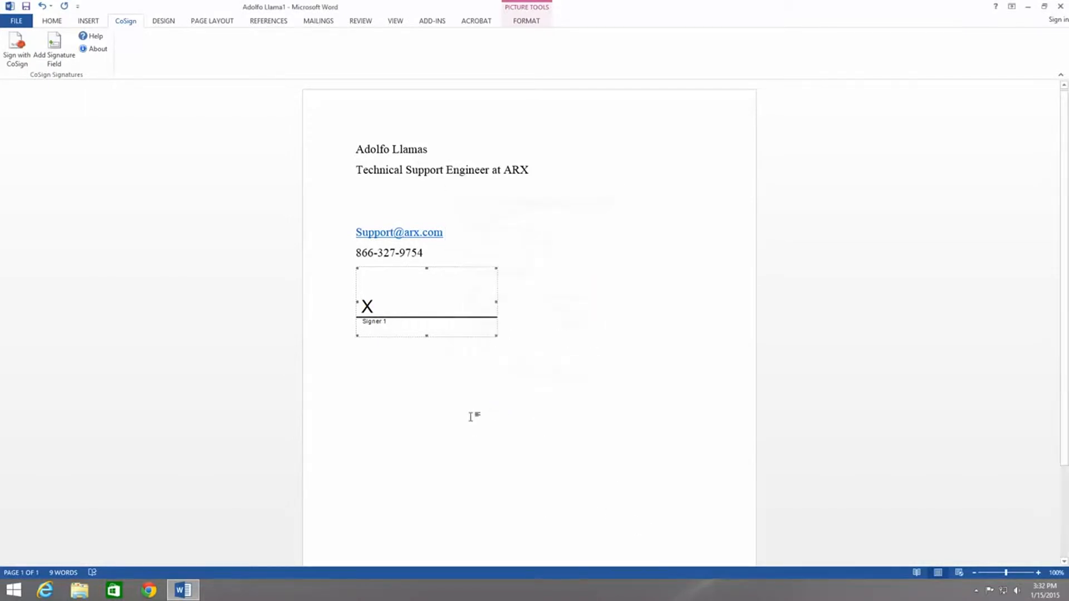
Step: Sign the Signer 1 field with the CoSign signature
right_click(438, 306)
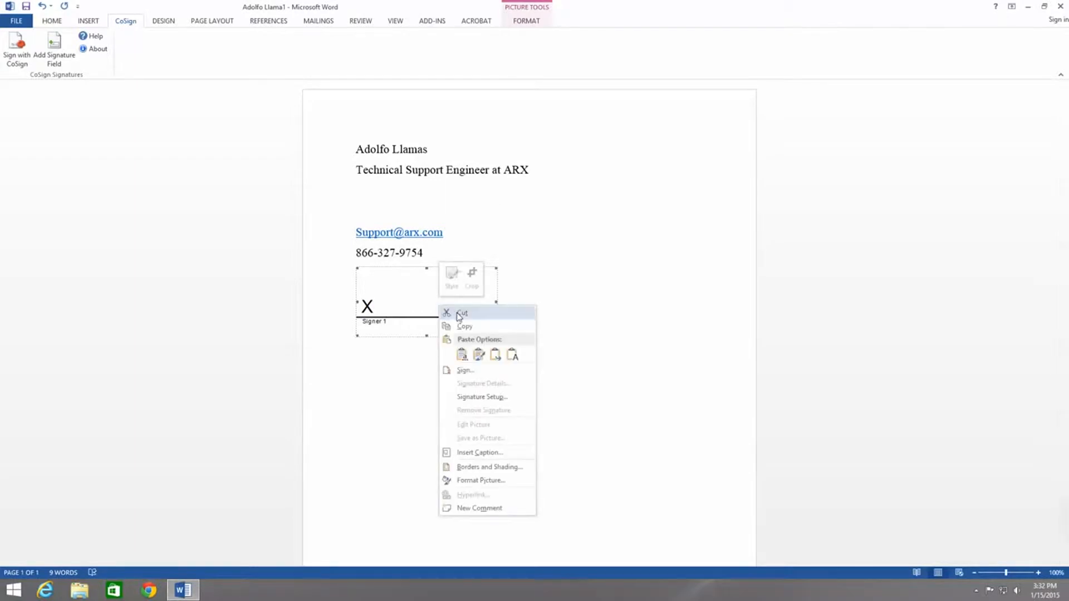
click(467, 371)
click(508, 368)
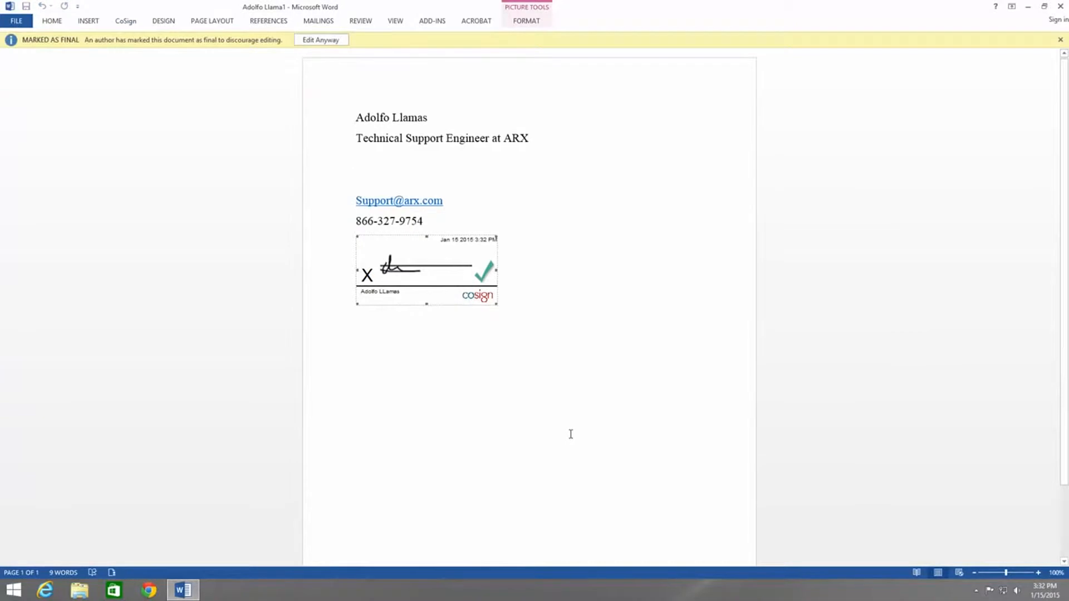
Step: Reopen the document marked as final for editing and accept removal of its signature
click(326, 44)
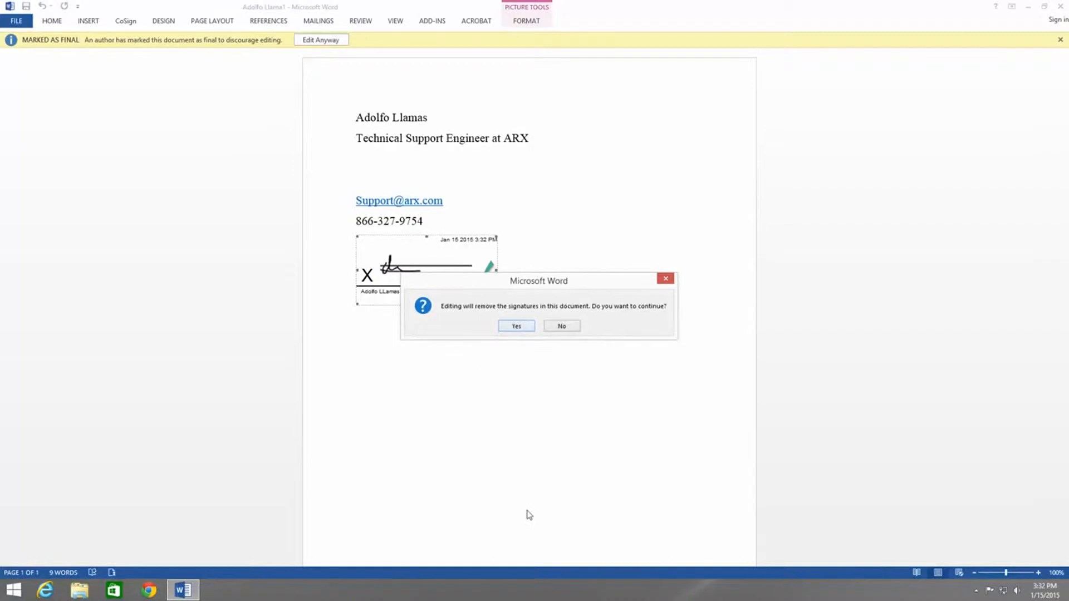
click(516, 326)
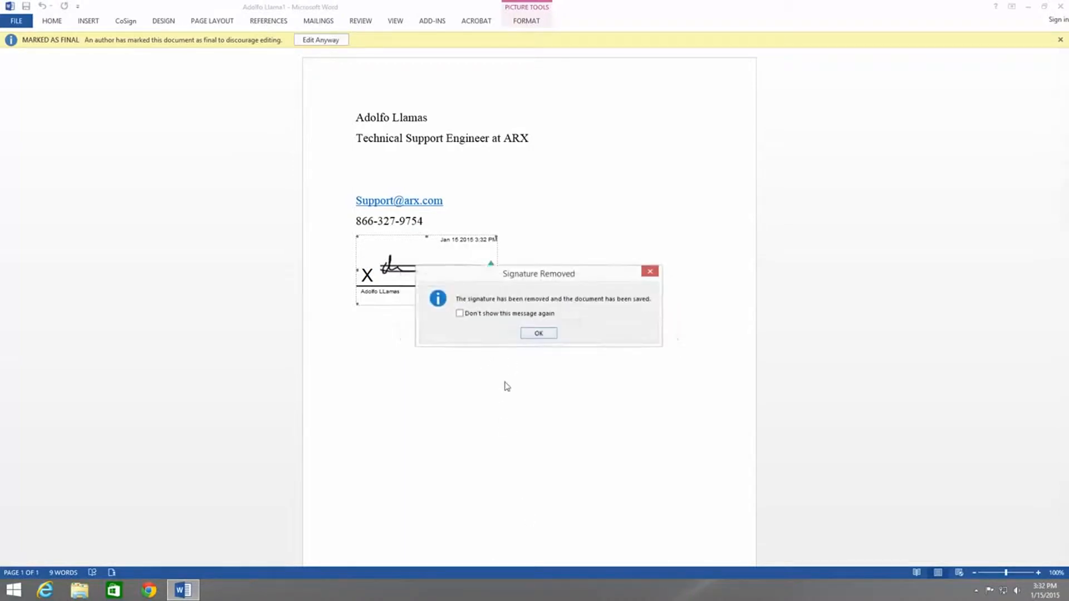
click(537, 334)
click(500, 318)
click(515, 334)
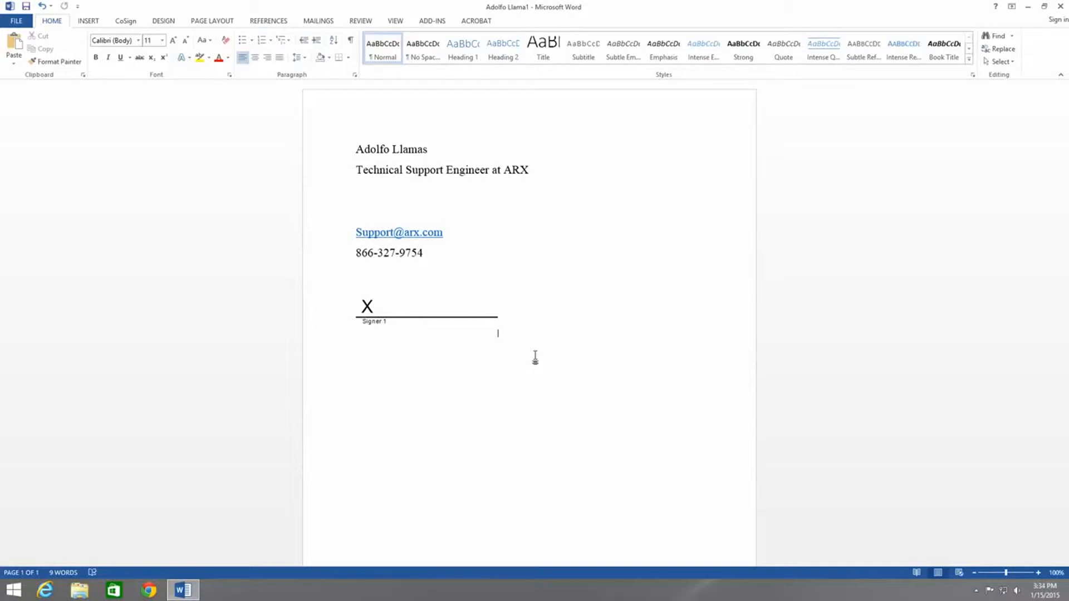
Step: Delete the Signer 1 signature field below the phone number
click(451, 322)
click(503, 322)
click(502, 322)
key(Delete)
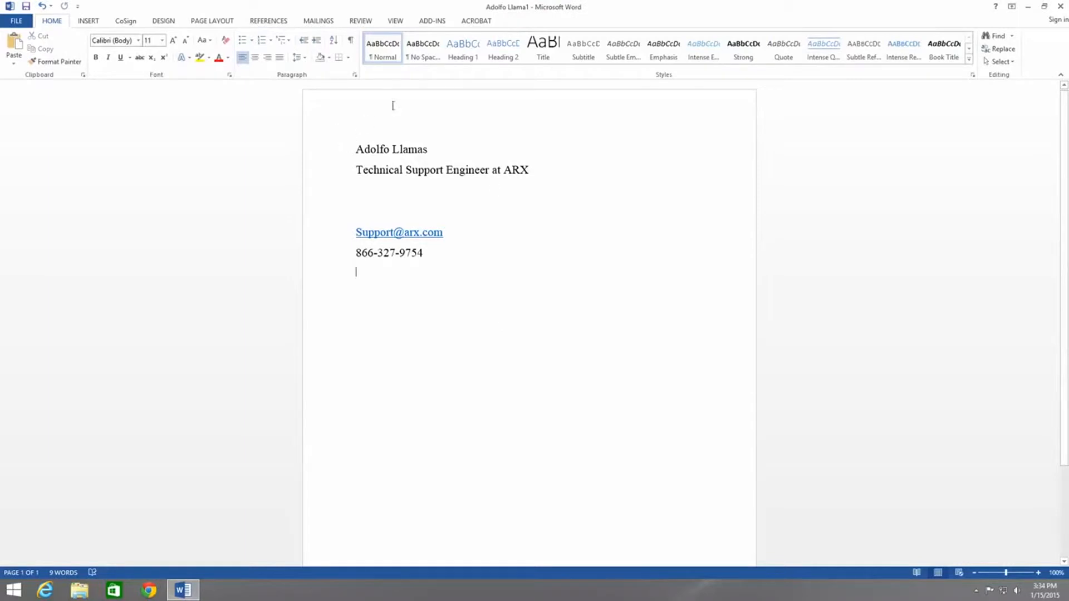
Step: Insert a signature field below the phone number using the CoSign add-in's legacy commands
click(432, 23)
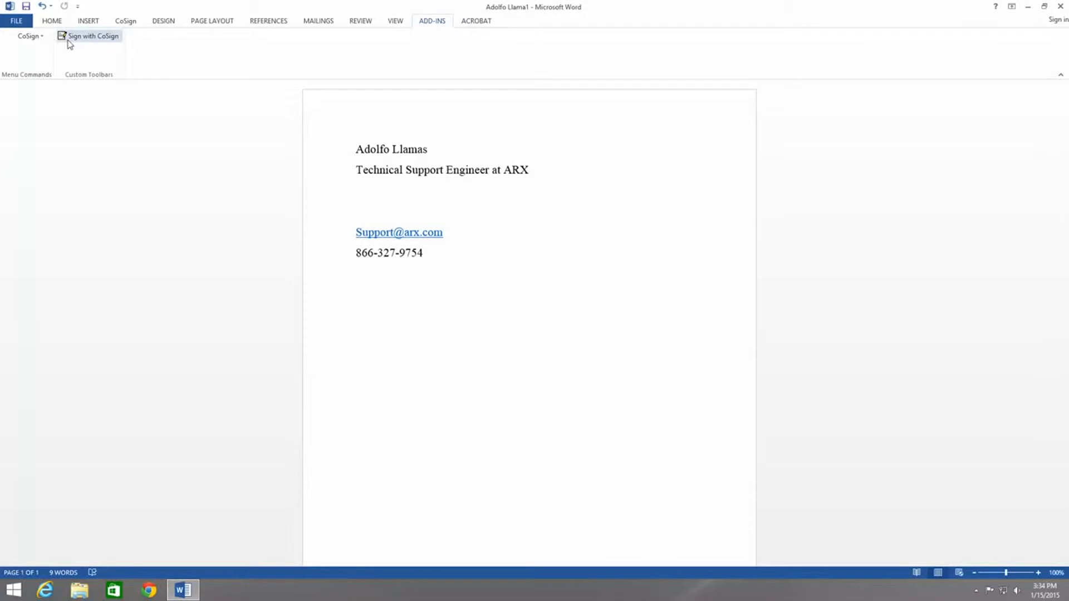
click(43, 38)
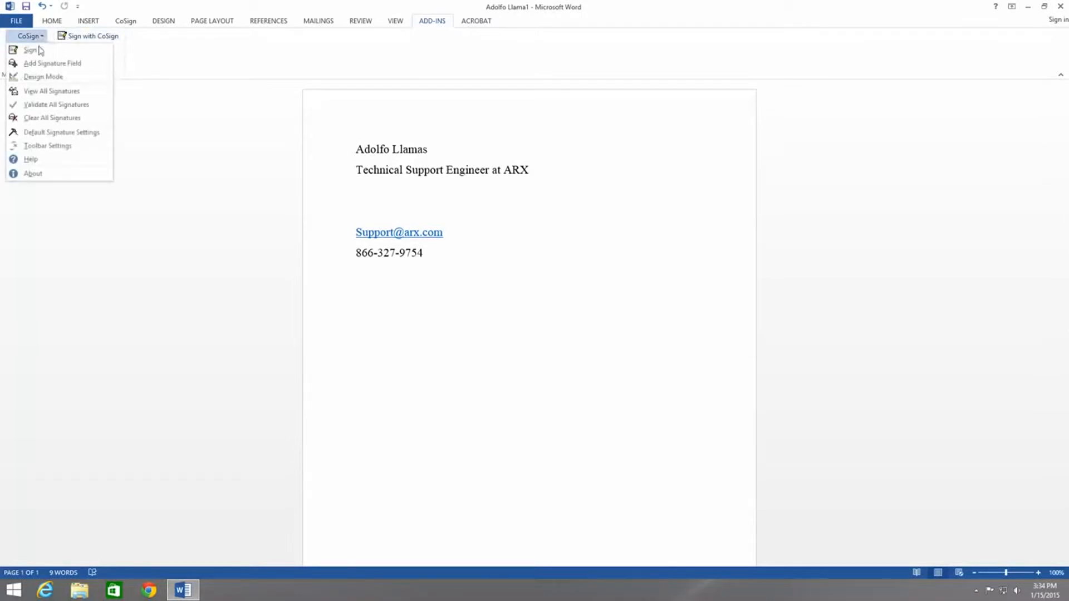
click(49, 63)
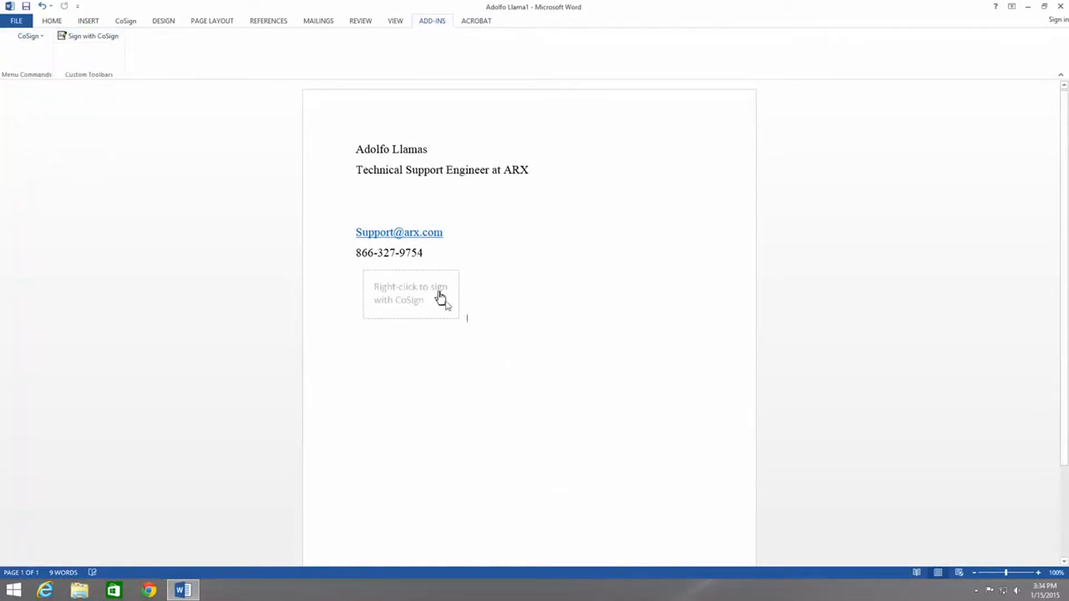
Step: Review the signature field's general settings and time format options, leaving them without changes
right_click(440, 296)
click(450, 344)
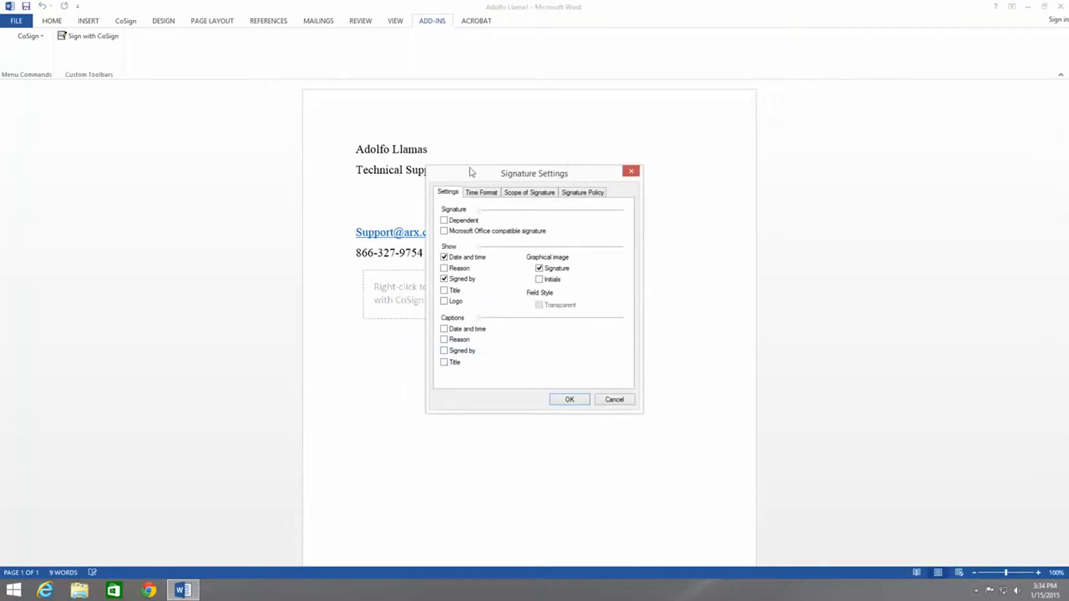
click(489, 192)
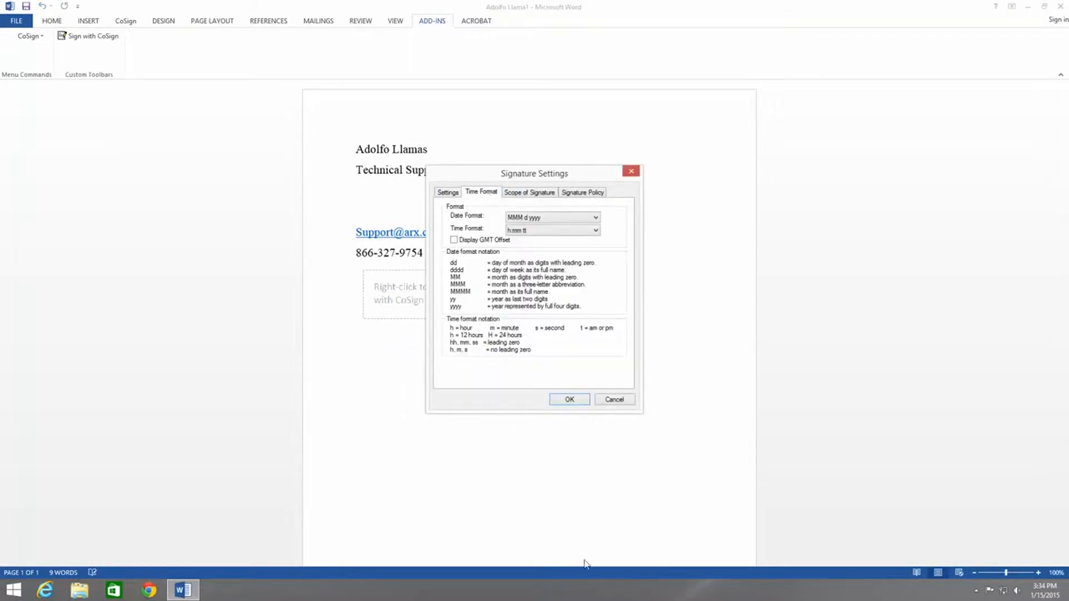
click(614, 400)
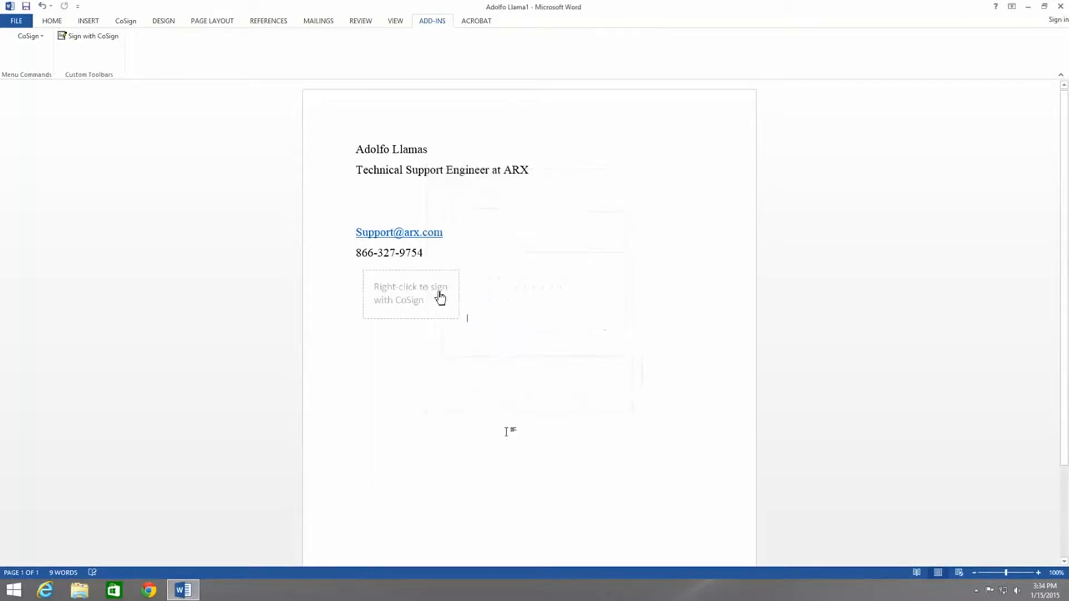
Step: Sign the CoSign field using the graphical signature named "capture"
right_click(422, 304)
click(417, 307)
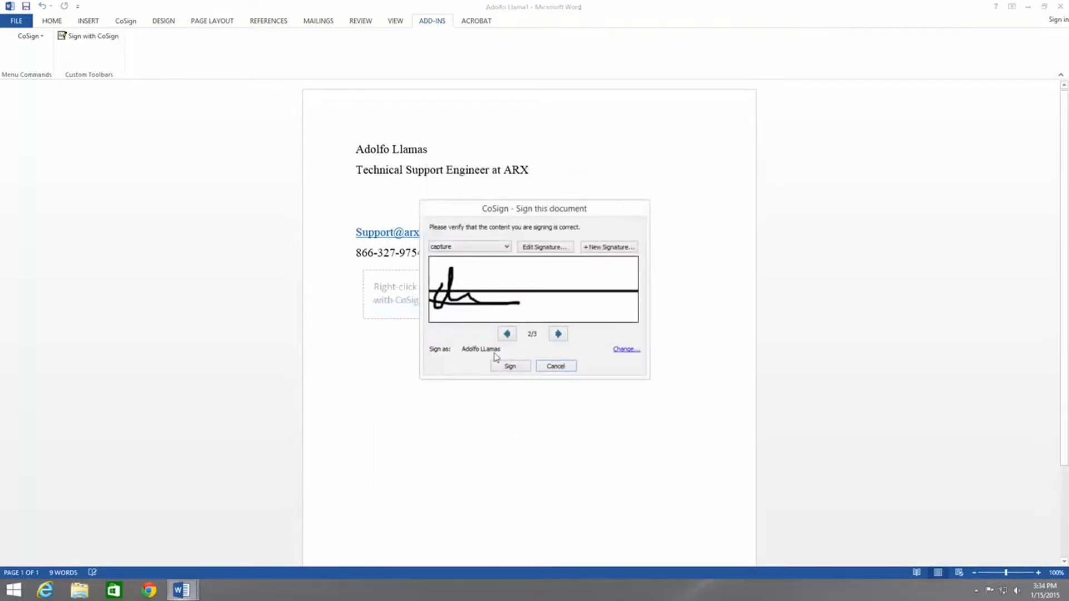
click(508, 367)
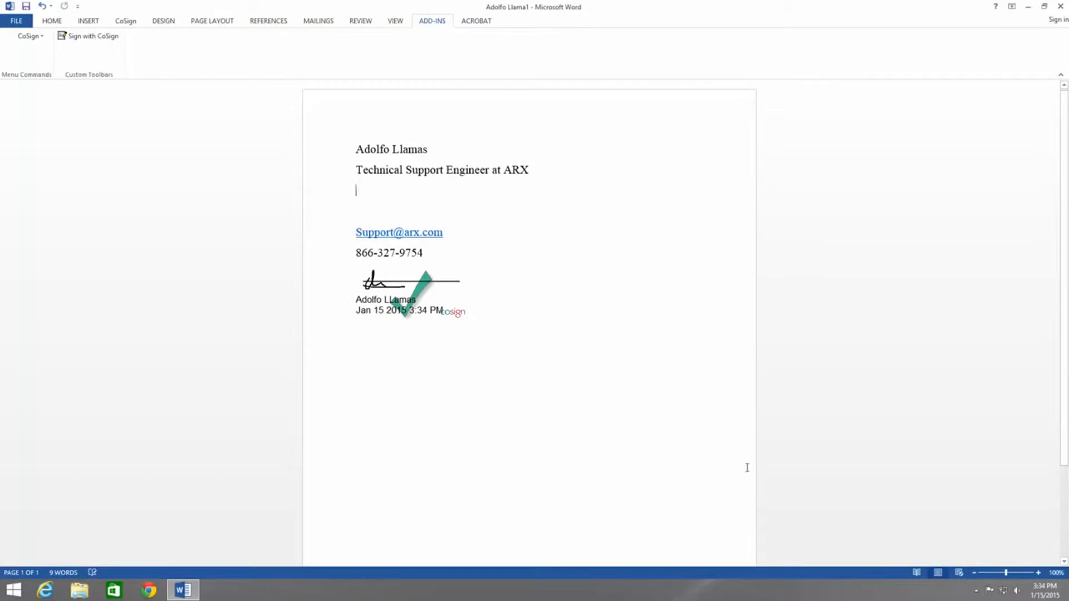
Step: Remove the letter X from "ARX" in the job title line and validate the CoSign signature
click(583, 474)
key(BackSpace)
right_click(459, 315)
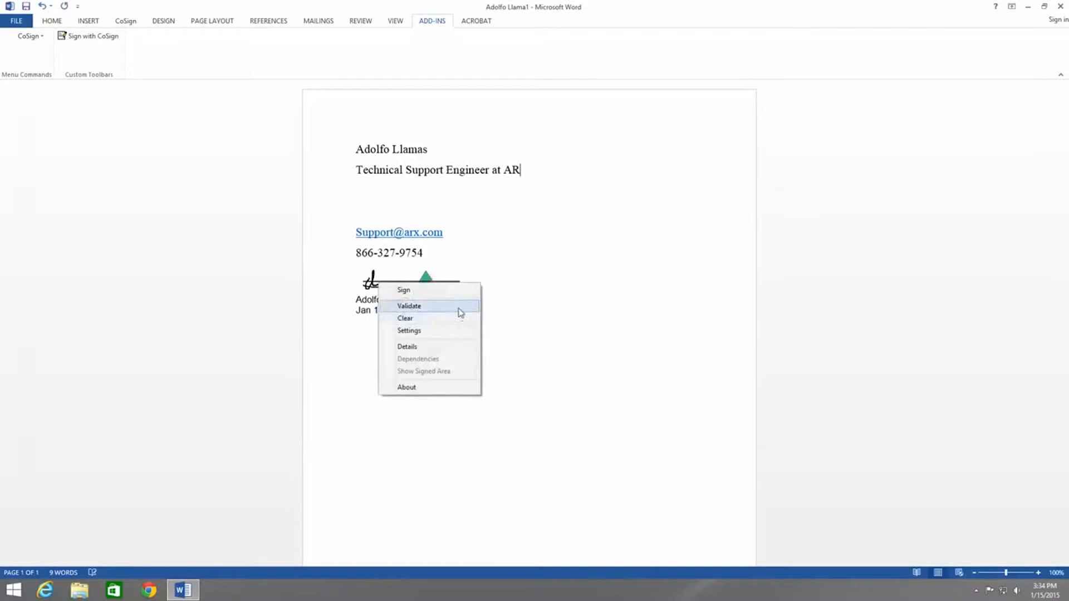
click(458, 310)
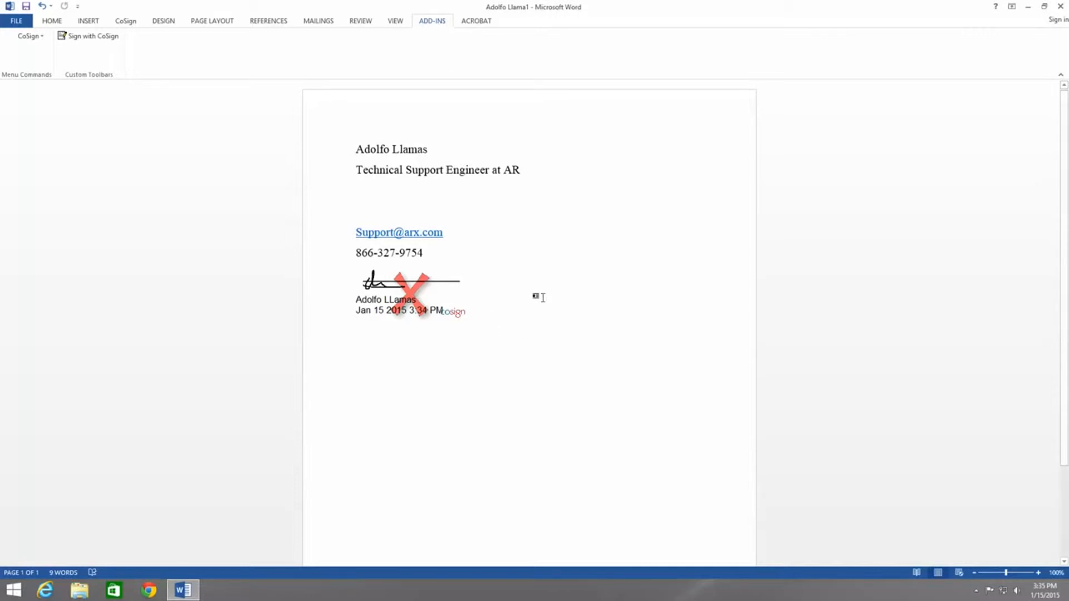
Step: Clear the signature from the signed CoSign field
click(426, 294)
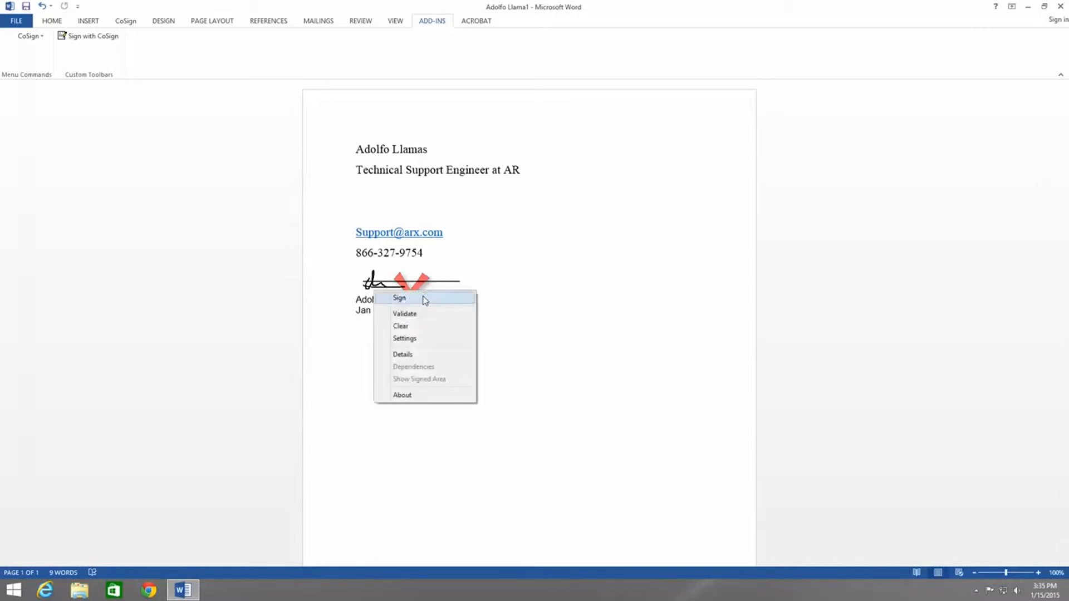
click(458, 327)
Step: Examine the Scope of Signature options in the CoSign field's signature settings
right_click(439, 298)
click(450, 337)
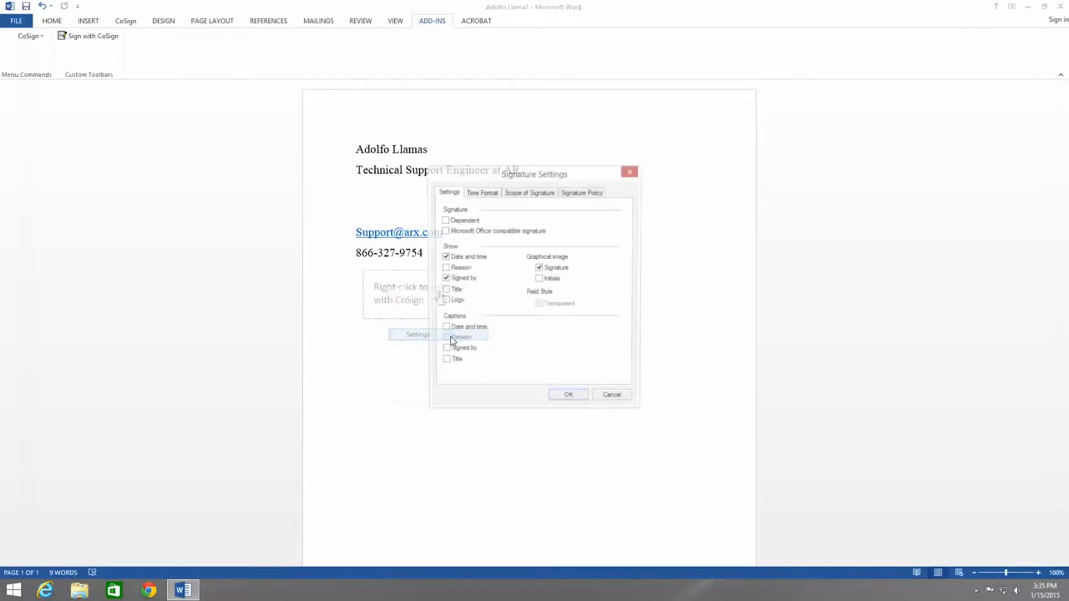
click(530, 193)
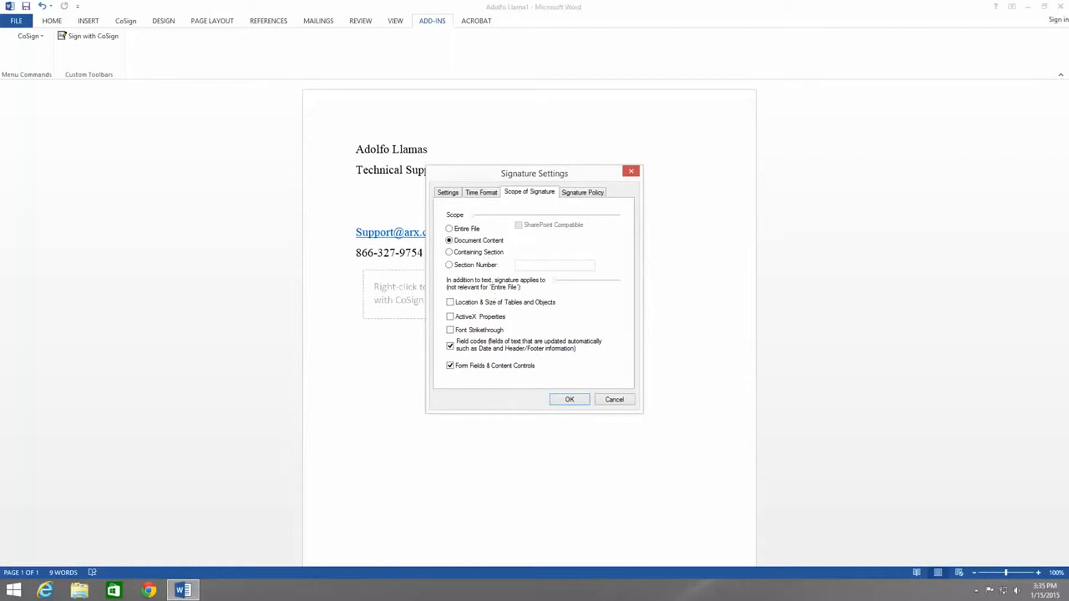
click(584, 399)
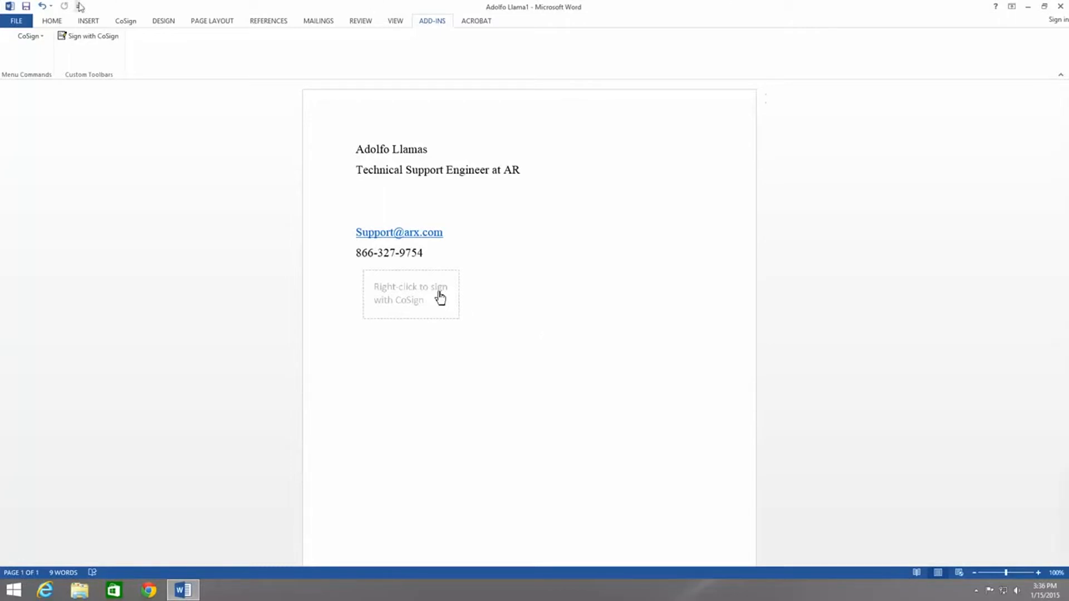
Step: Insert a Microsoft Office signature line below the CoSign field with the default setup and no suggested signer details
click(125, 21)
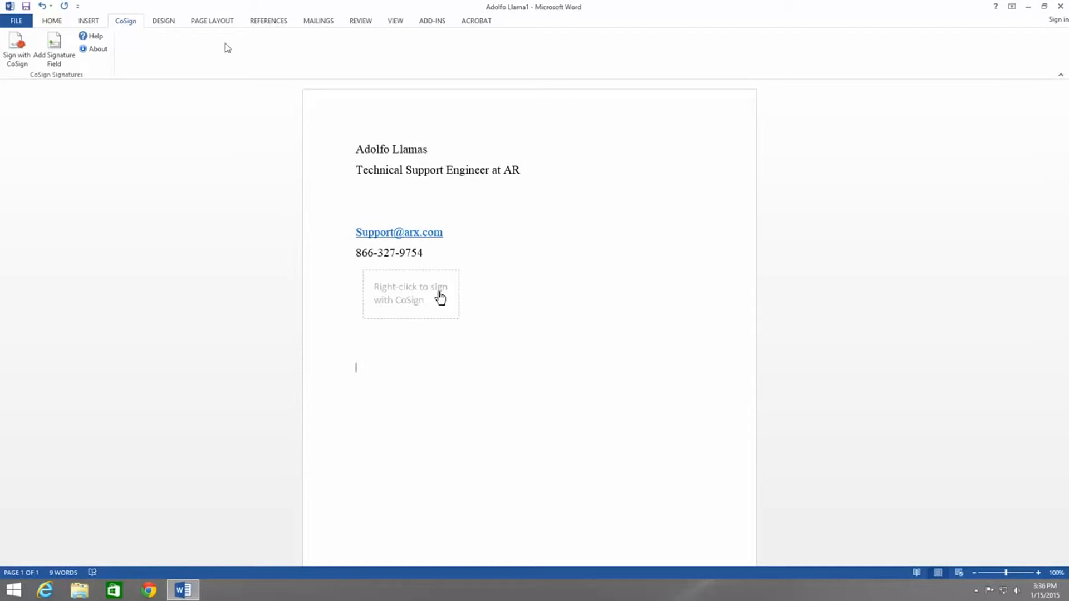
click(96, 26)
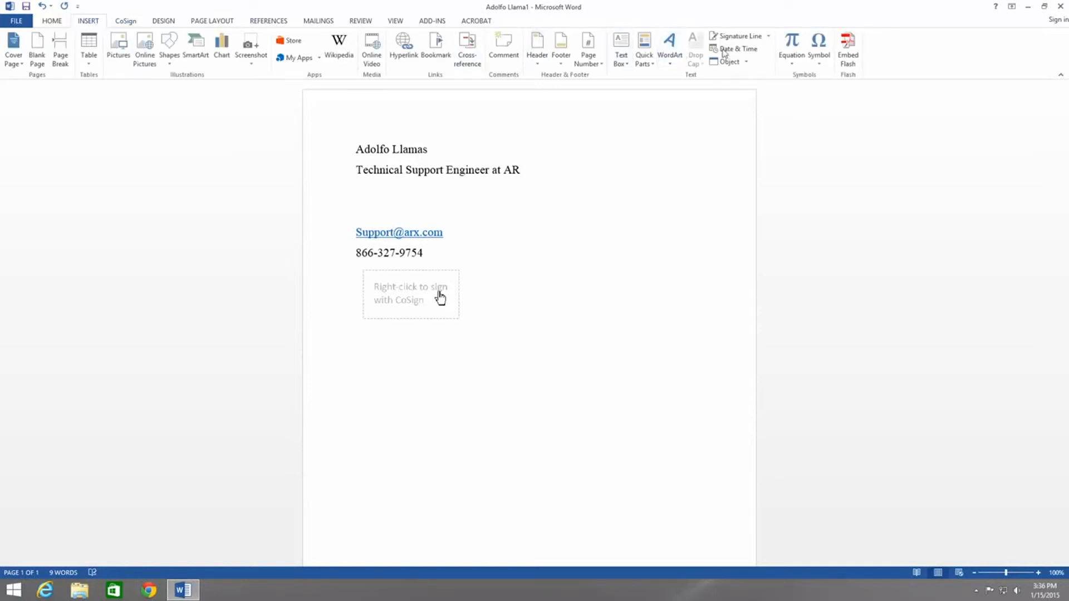
click(770, 37)
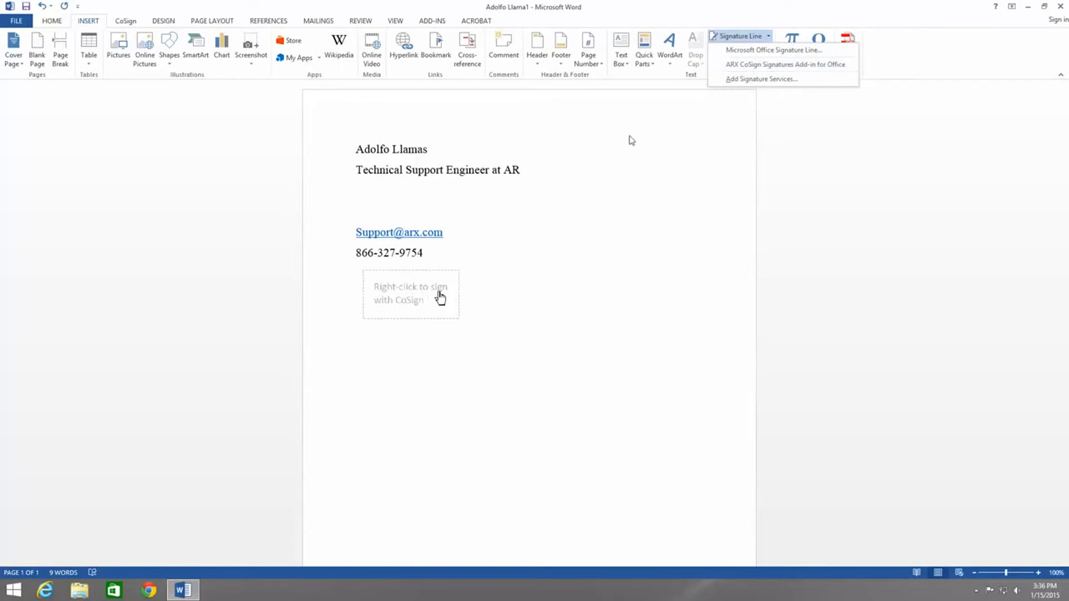
click(746, 52)
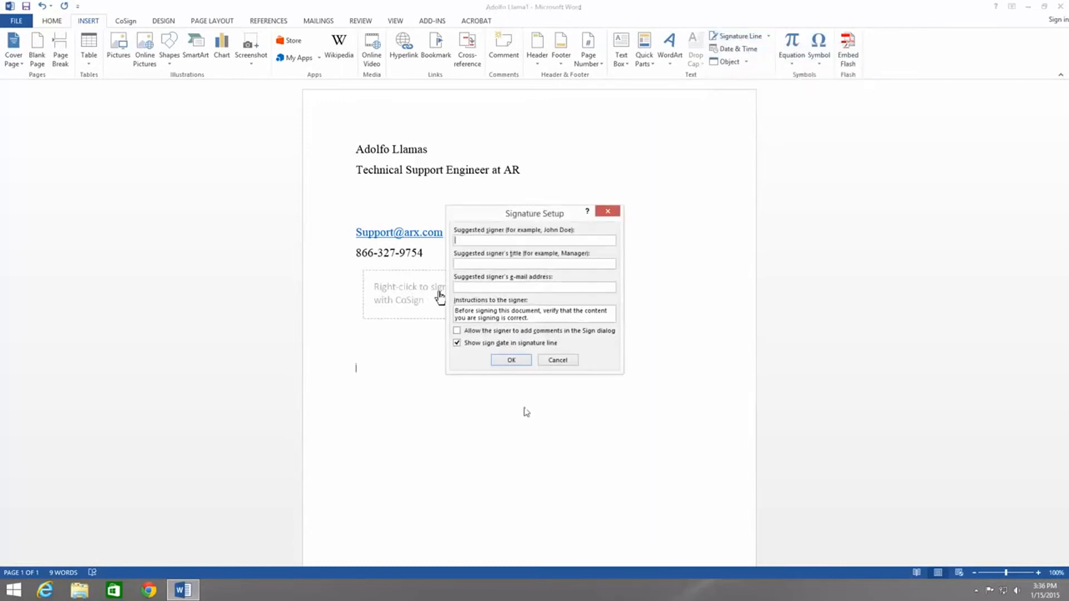
click(508, 360)
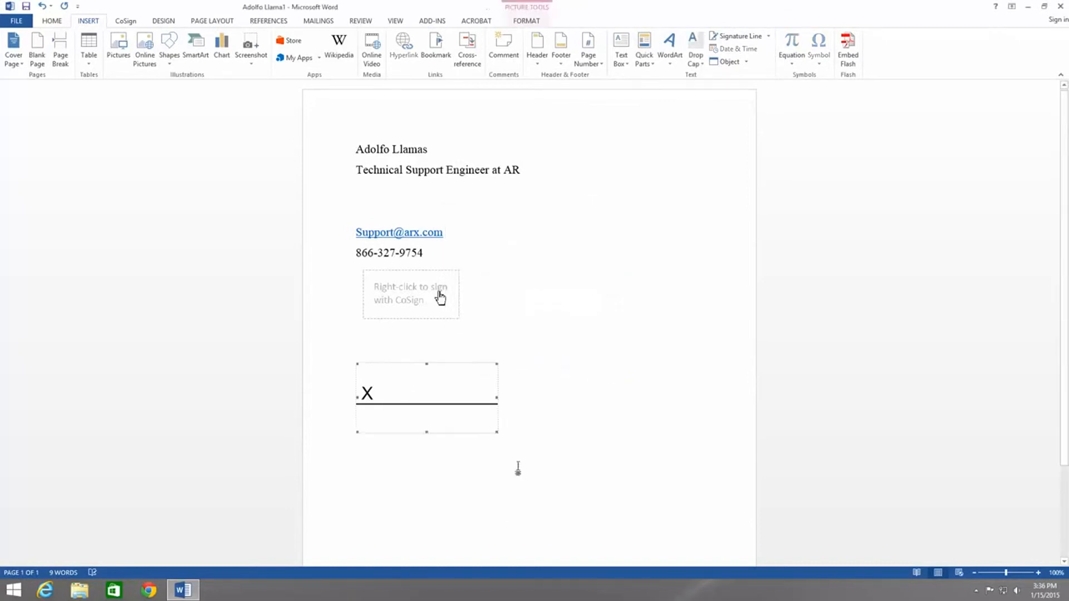
click(543, 411)
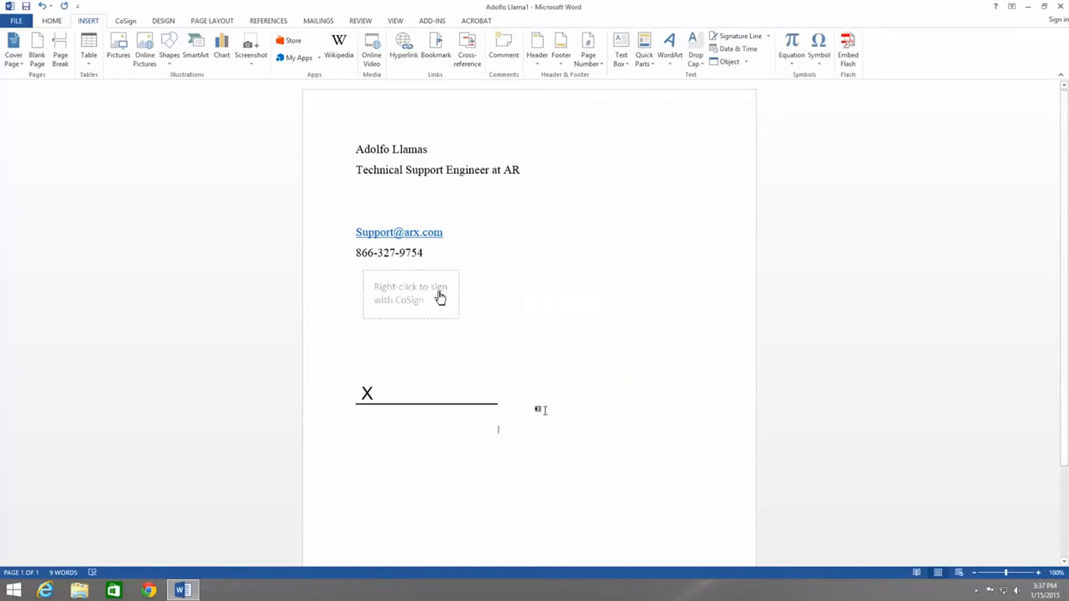
Step: Sign the Microsoft Office signature line using the signer's typed first name instead of an image
click(452, 398)
right_click(452, 398)
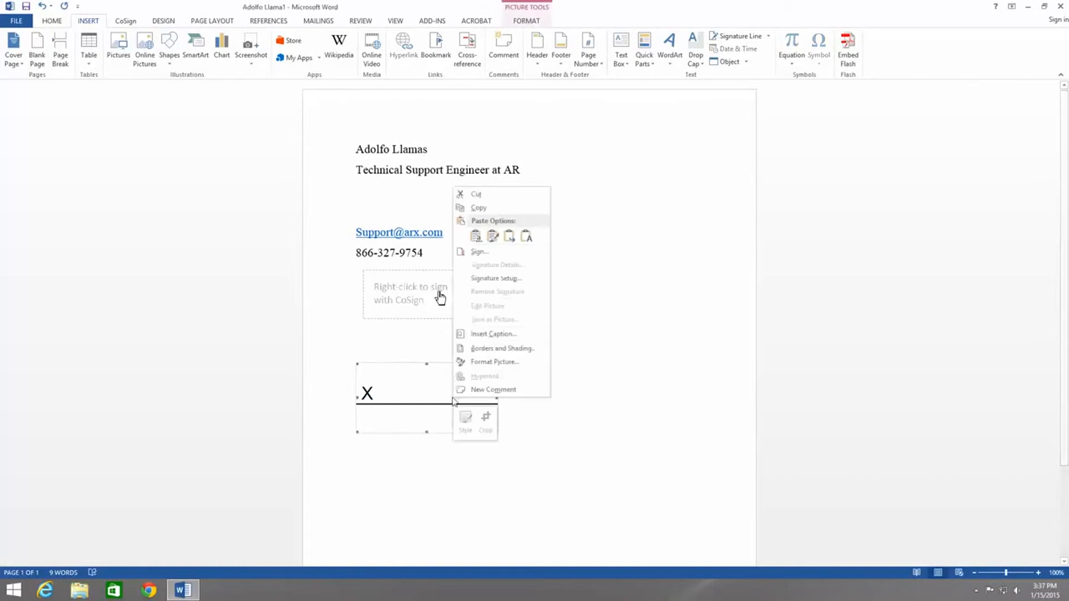
click(478, 251)
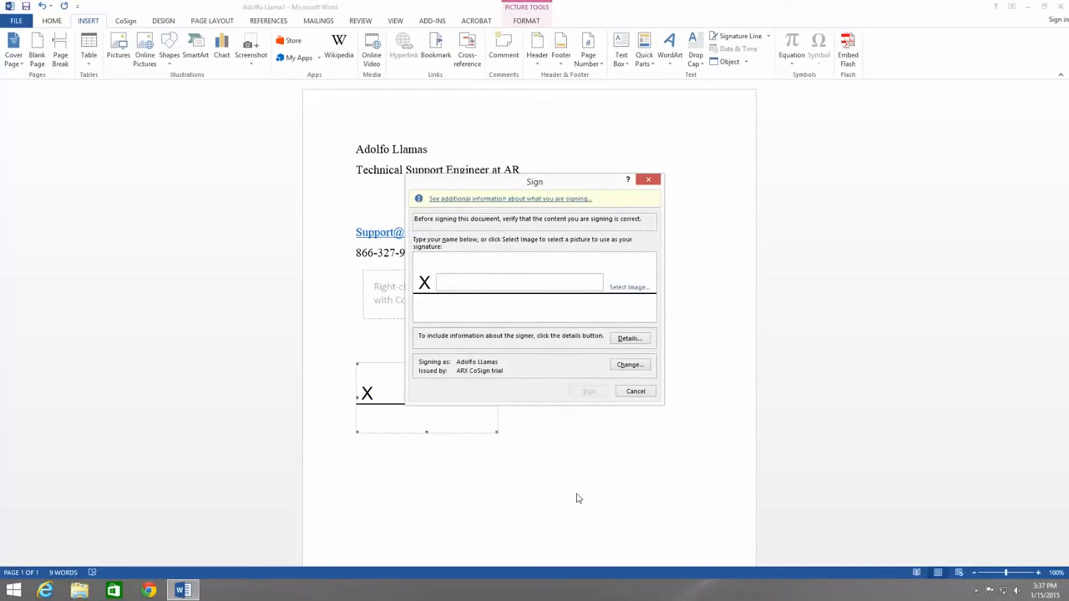
text(Adolfo)
click(629, 288)
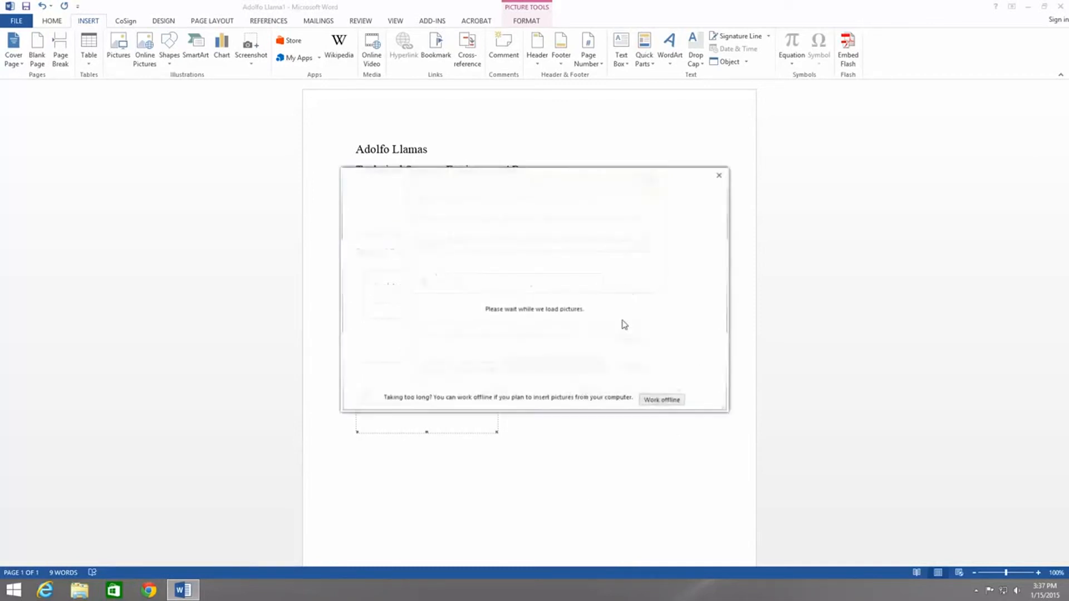
click(719, 176)
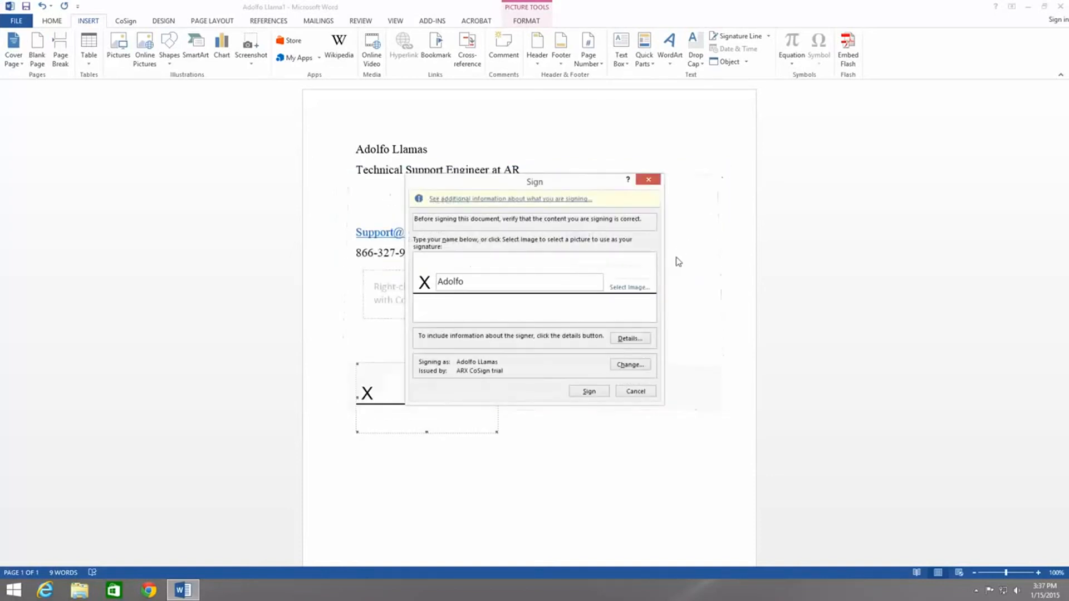
click(589, 391)
click(538, 332)
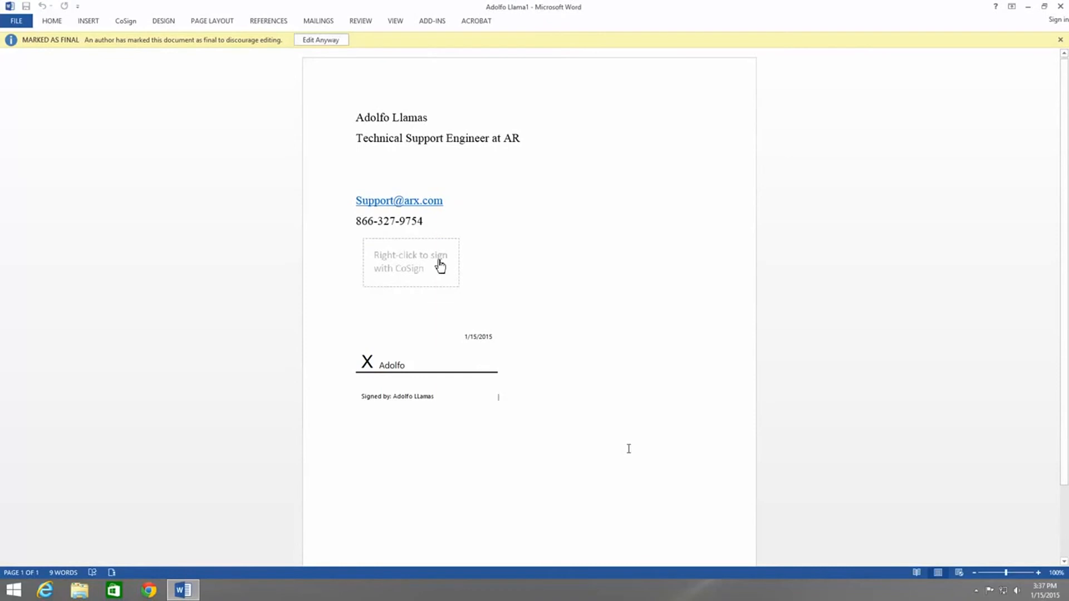
Step: Check the signature details of the signed Microsoft Office signature line
double_click(449, 353)
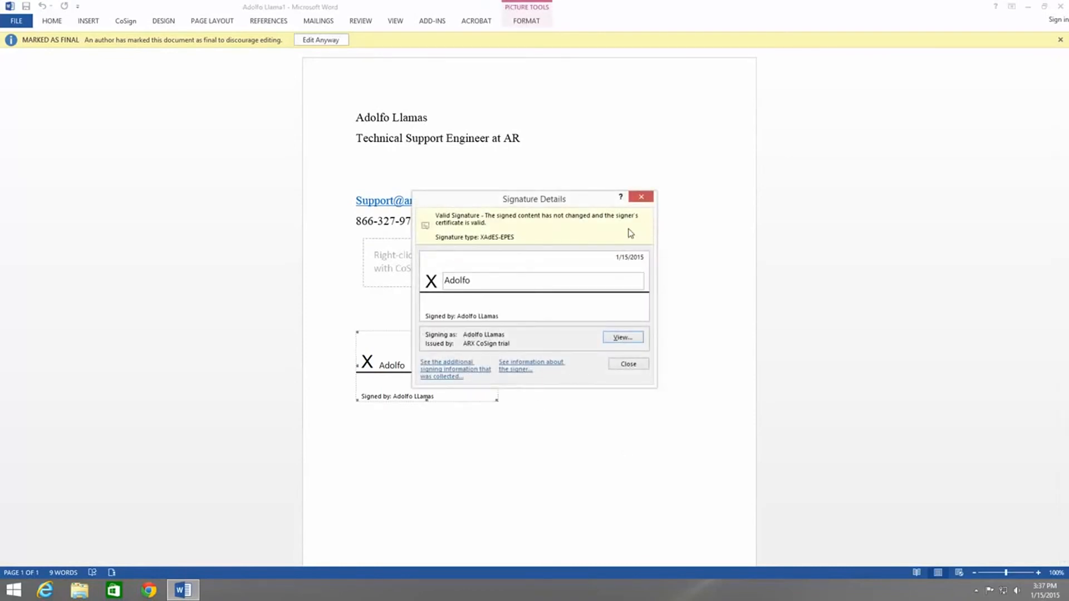
click(641, 198)
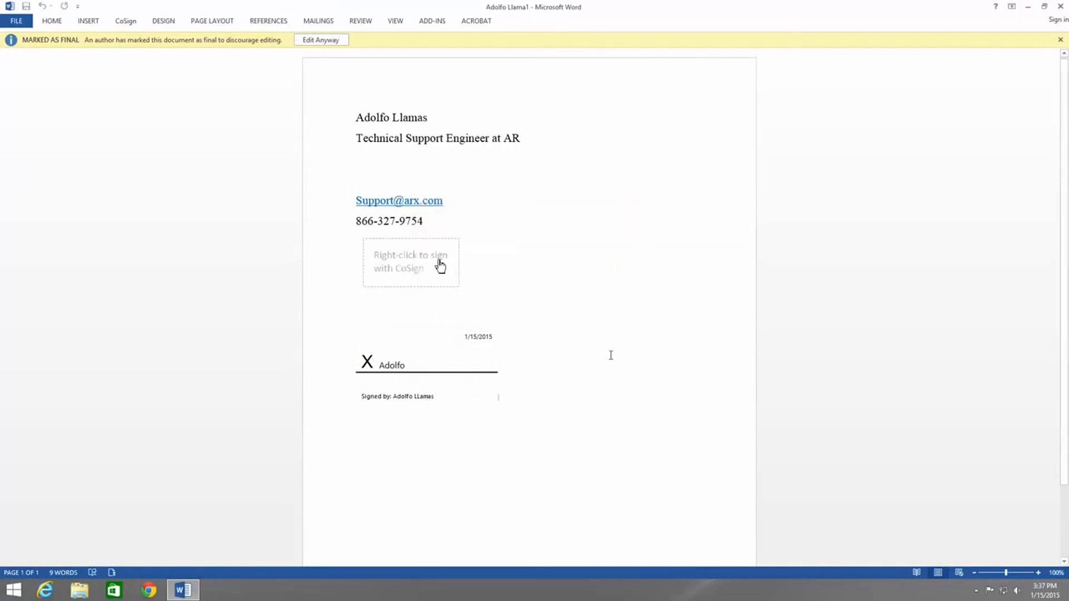
click(446, 385)
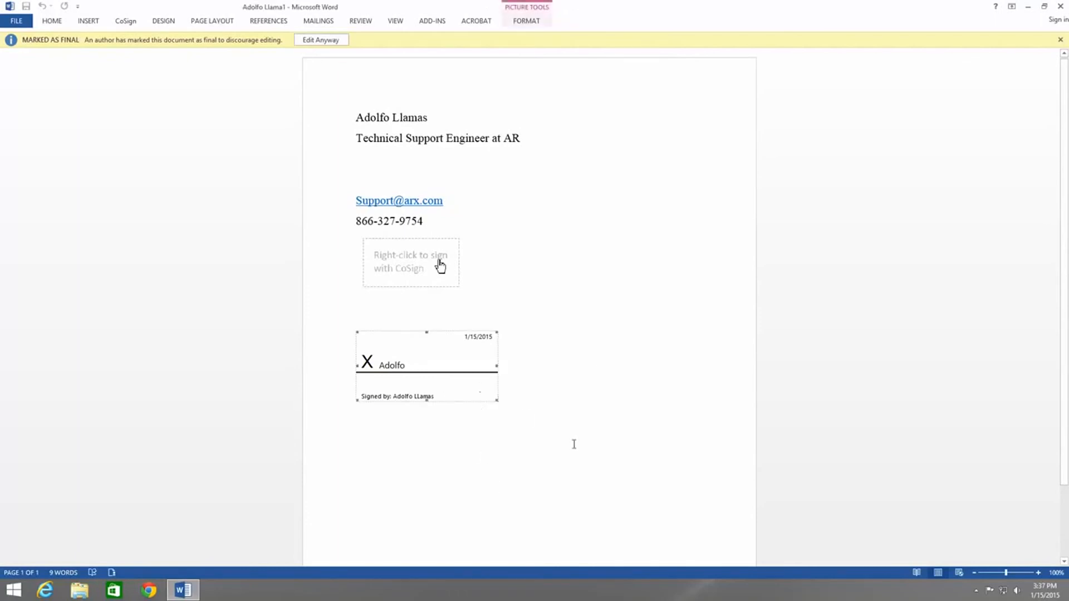
click(613, 432)
click(446, 396)
click(125, 21)
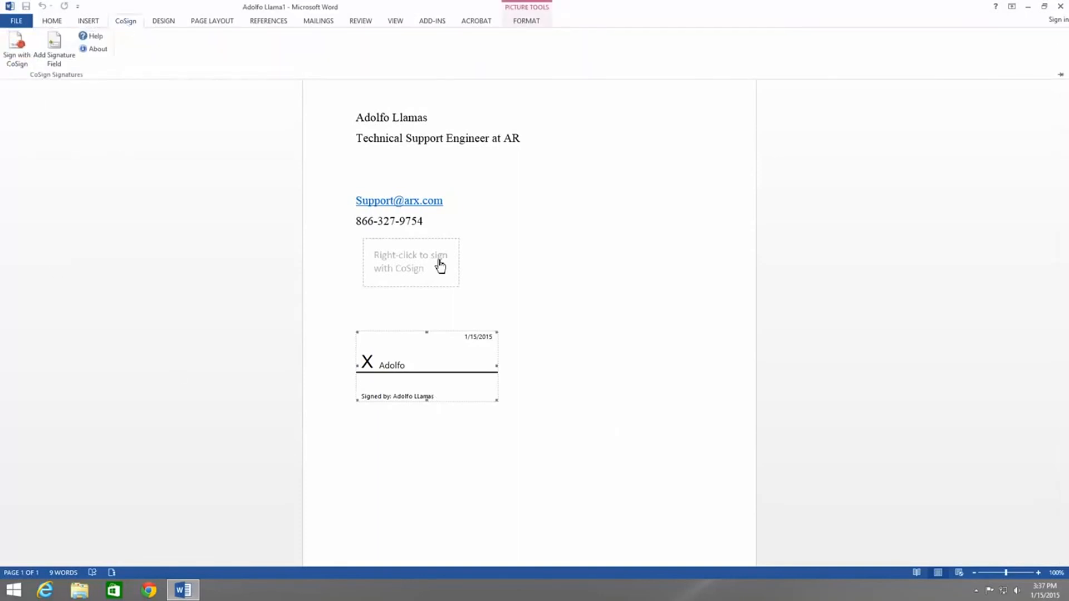
click(540, 376)
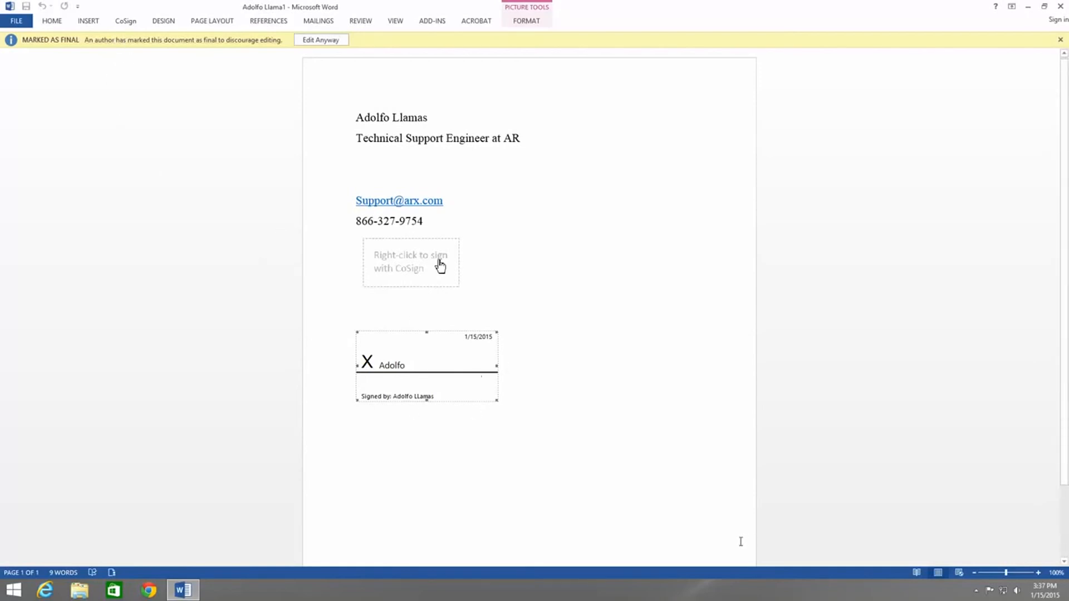
click(582, 418)
click(476, 379)
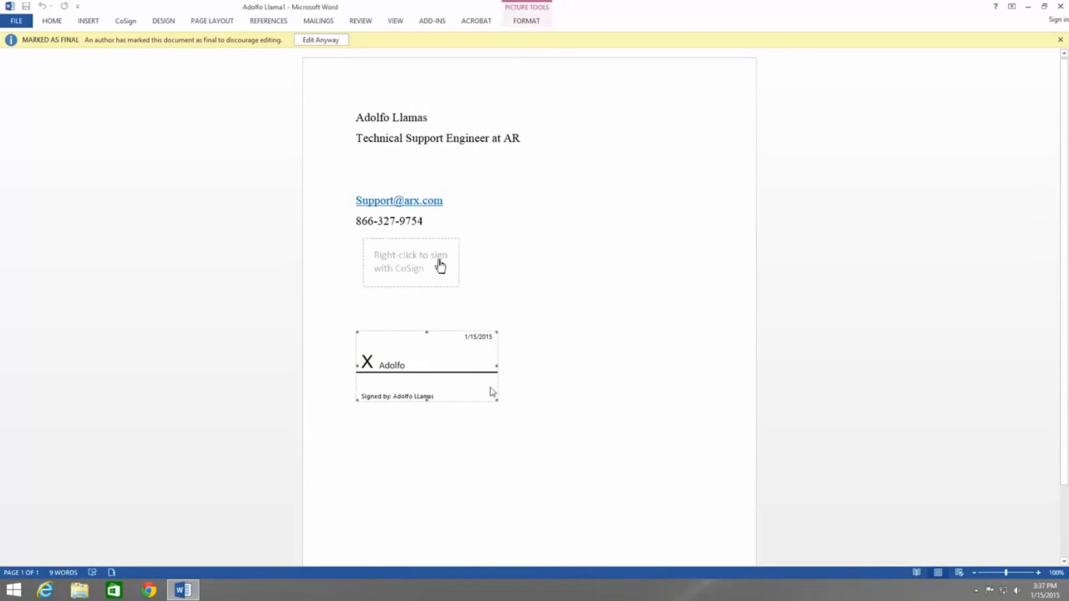